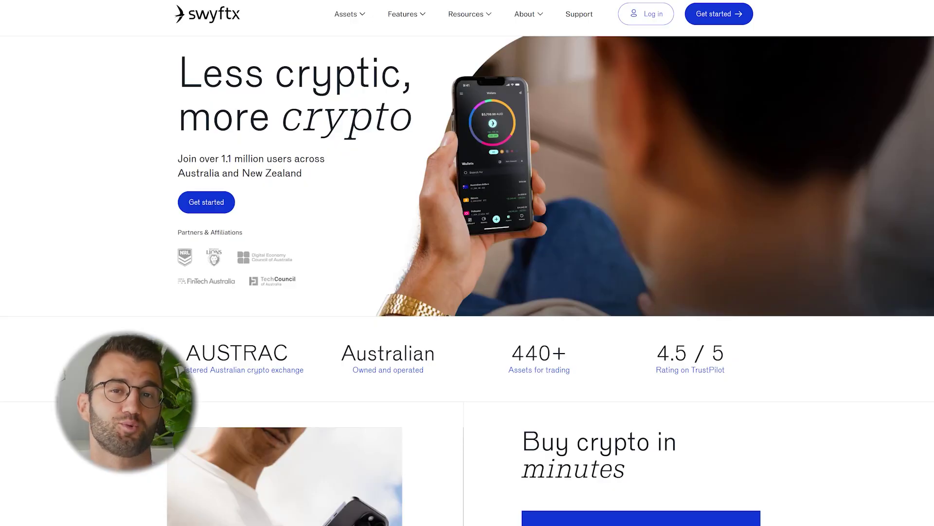
Scroll the Swyftx homepage past the sign-up steps to the BTC, ETH and SOL price cards.
scroll(468, 281, down, 5)
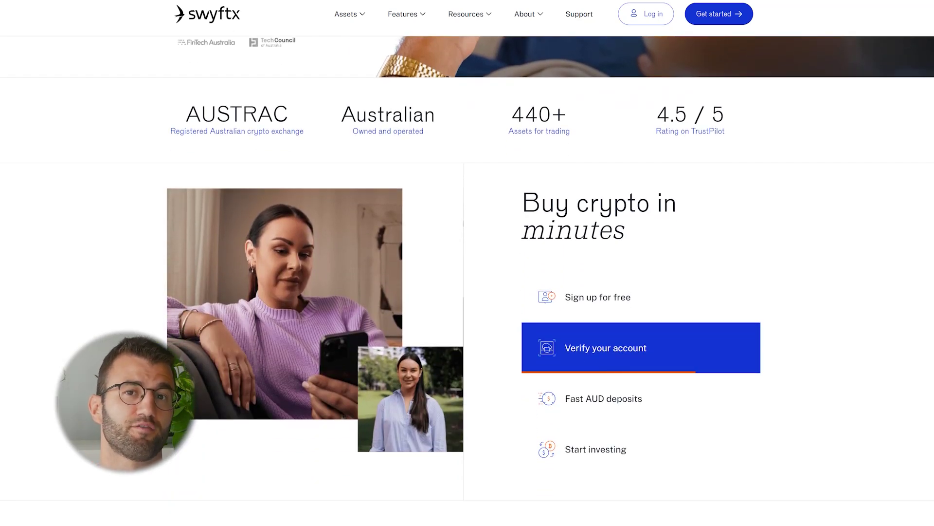
scroll(467, 280, down, 9)
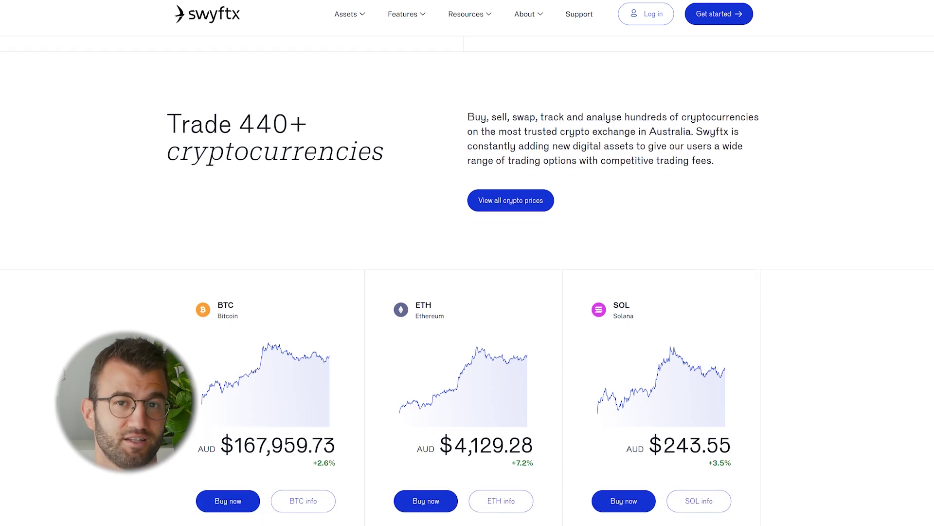
scroll(467, 280, down, 10)
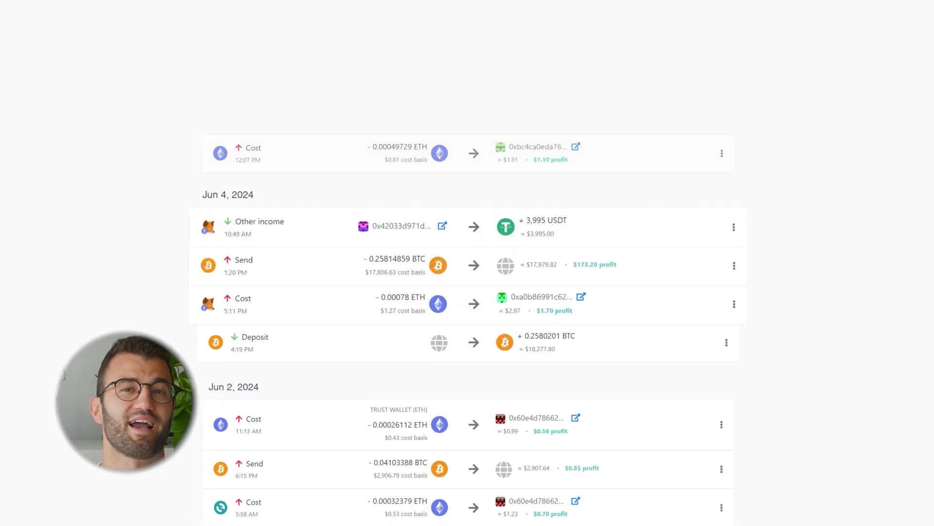
Look over the Type and Tag transaction filters, then the dashboard NFTs view.
click(153, 129)
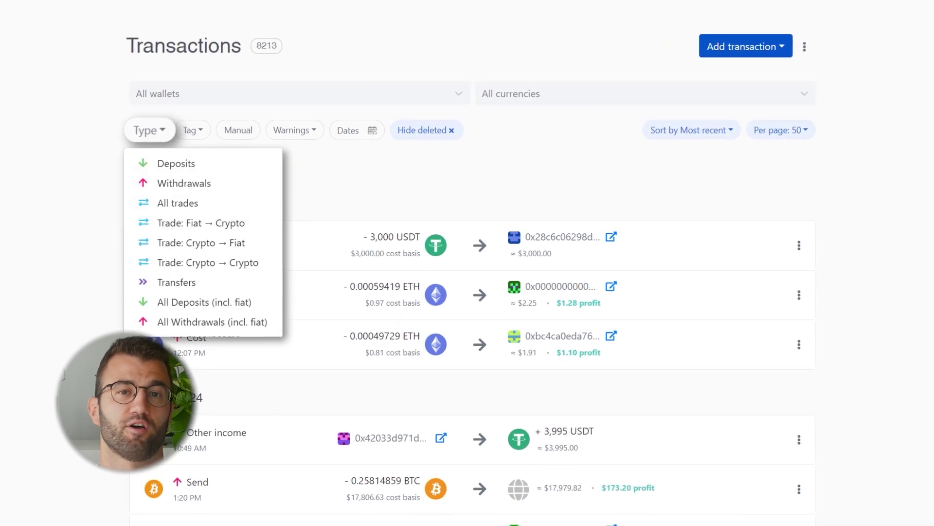
click(195, 129)
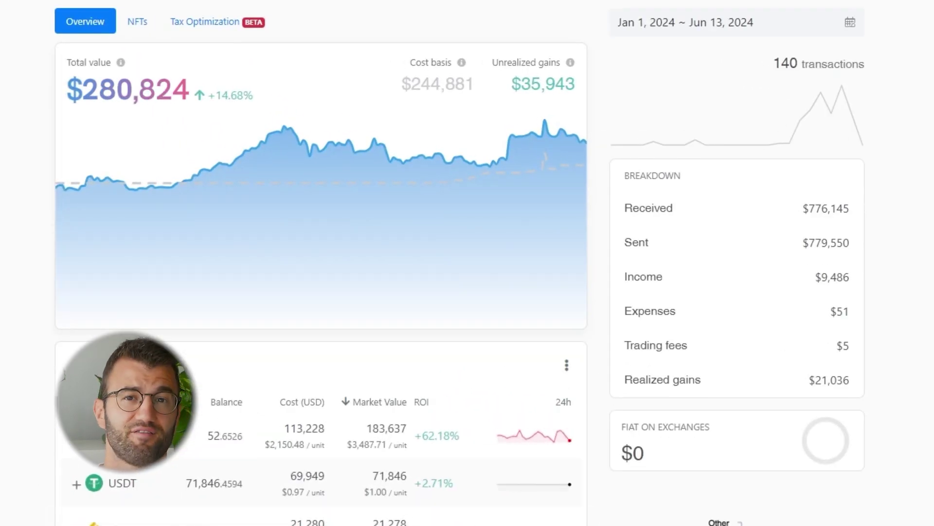
click(137, 22)
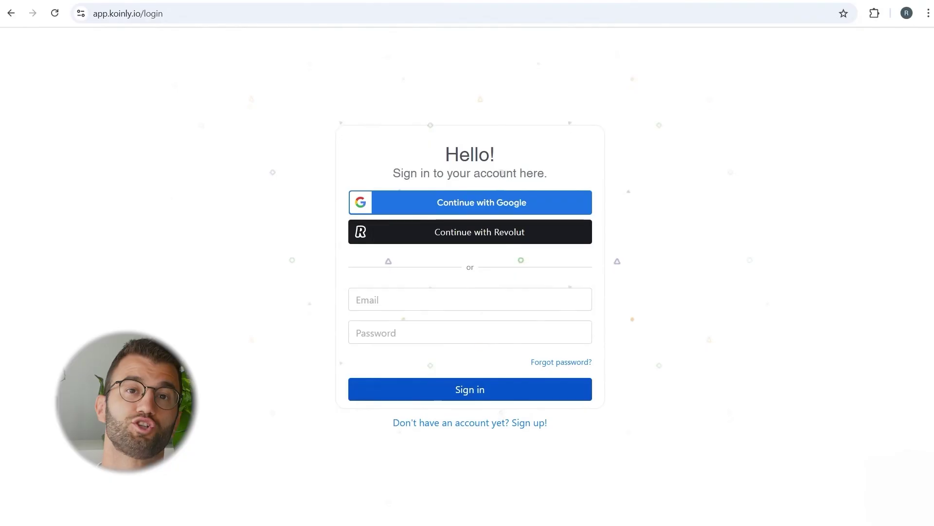
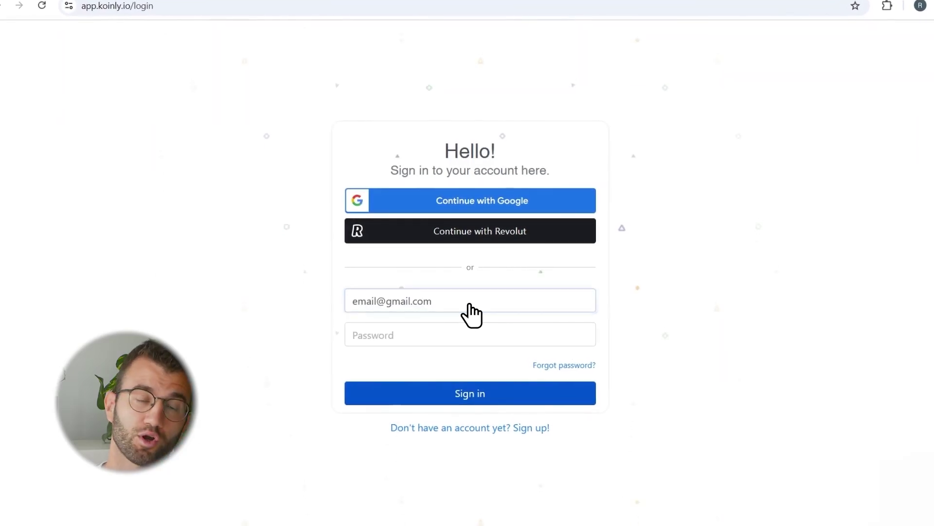
Sign in to Koinly with the account e-mail and password.
click(470, 334)
text(•••••••••••)
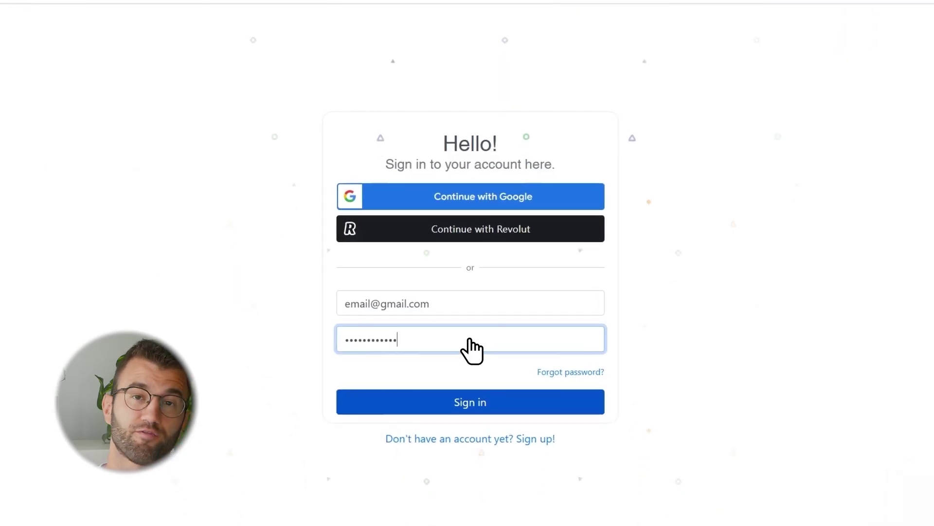
click(470, 408)
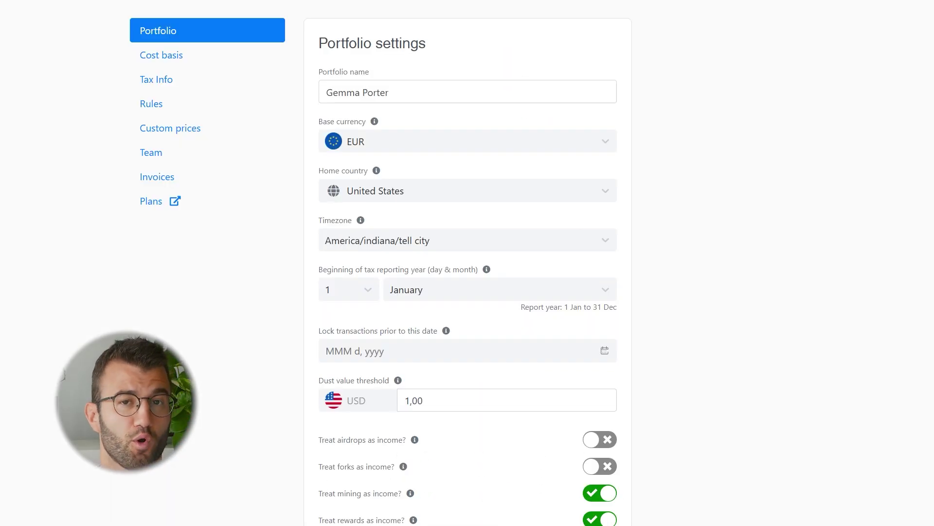
Set the base currency to USD and count airdrops and forks as income.
click(605, 146)
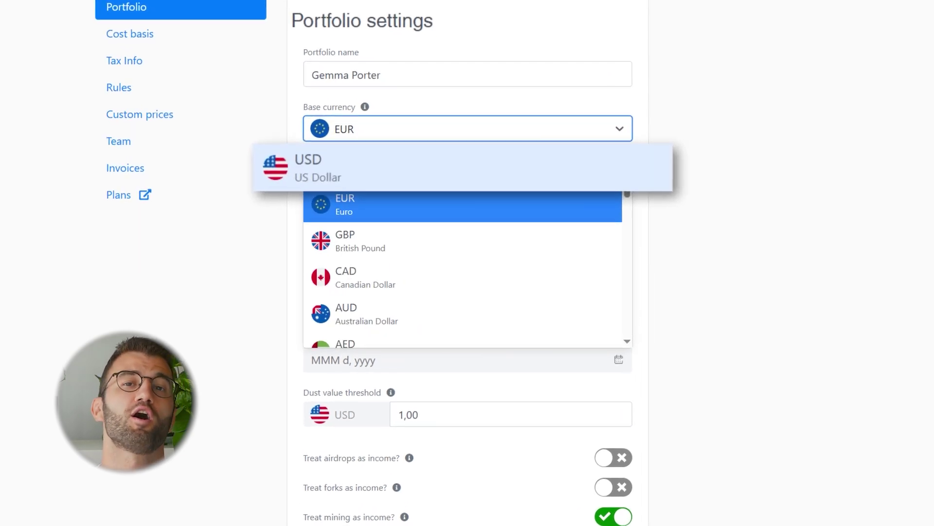
click(321, 168)
scroll(467, 263, down, 3)
click(609, 367)
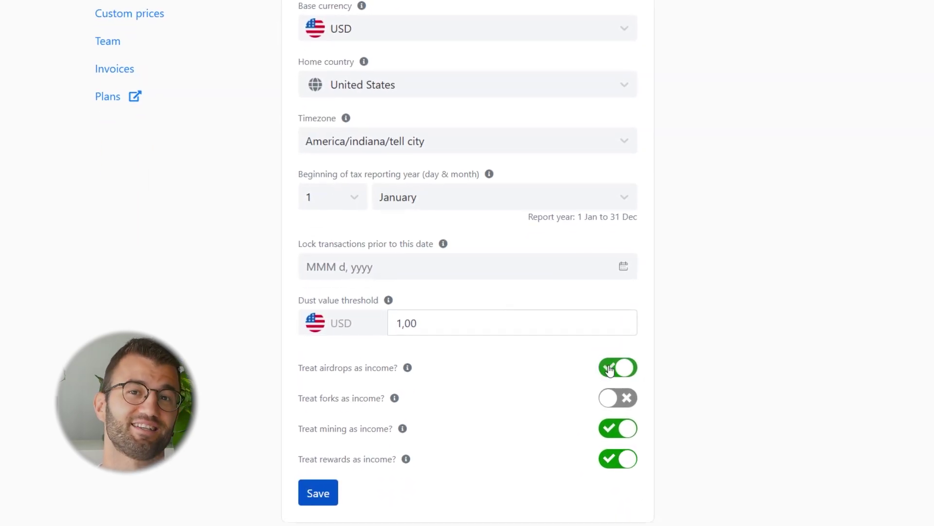
click(611, 399)
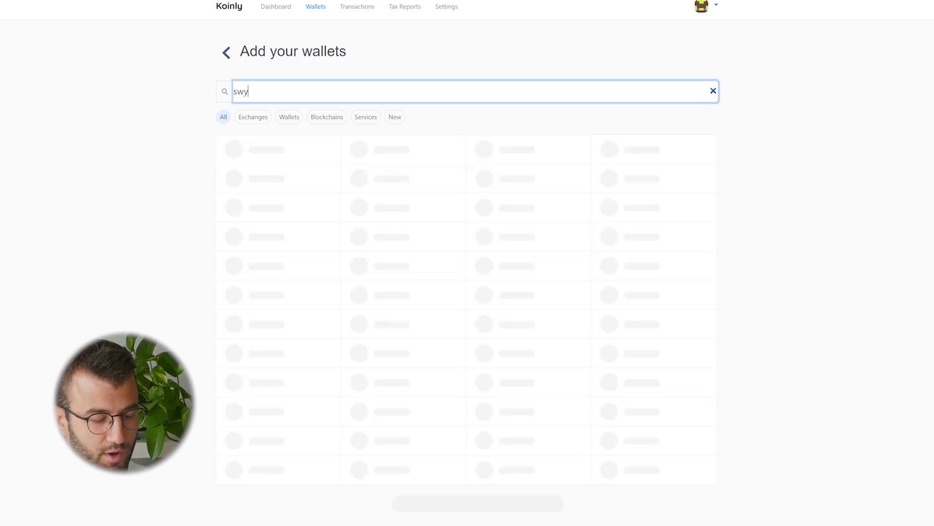
Open the Swyftx connection from the 'swy' wallet search results.
key(Return)
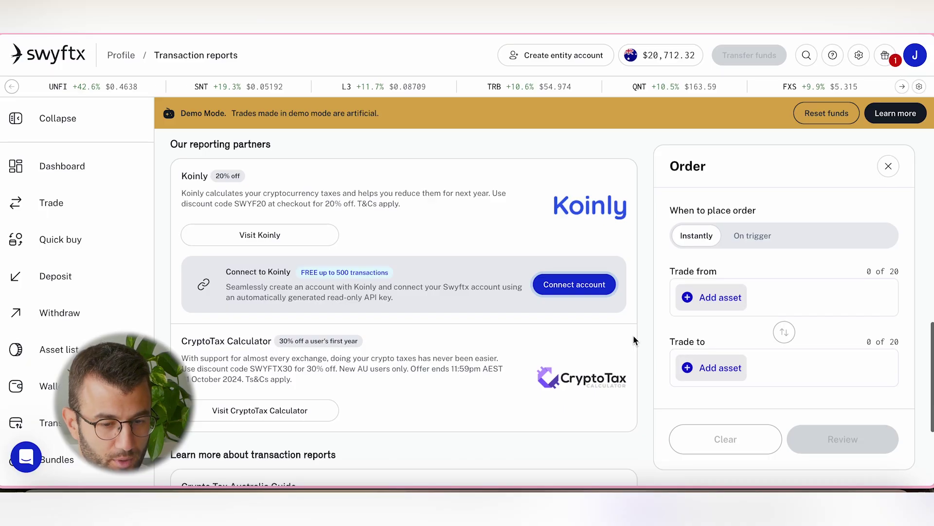
Go to Swyftx Account settings > Transaction reports and scroll to the Koinly reporting partner.
click(916, 57)
click(811, 275)
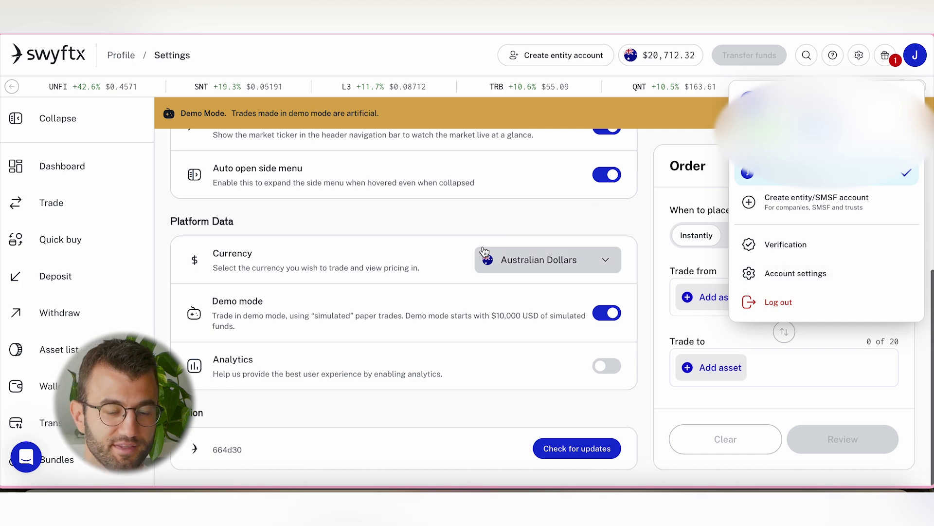
scroll(484, 251, up, 5)
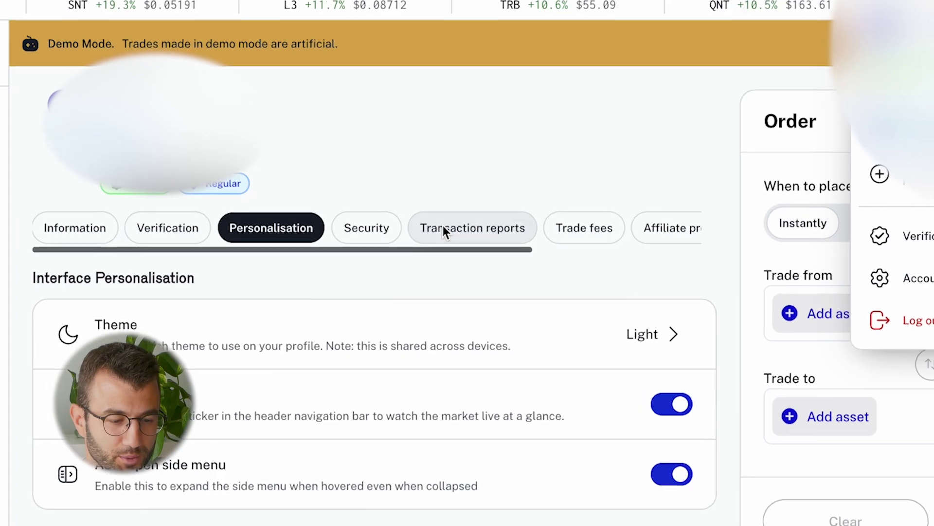
click(443, 227)
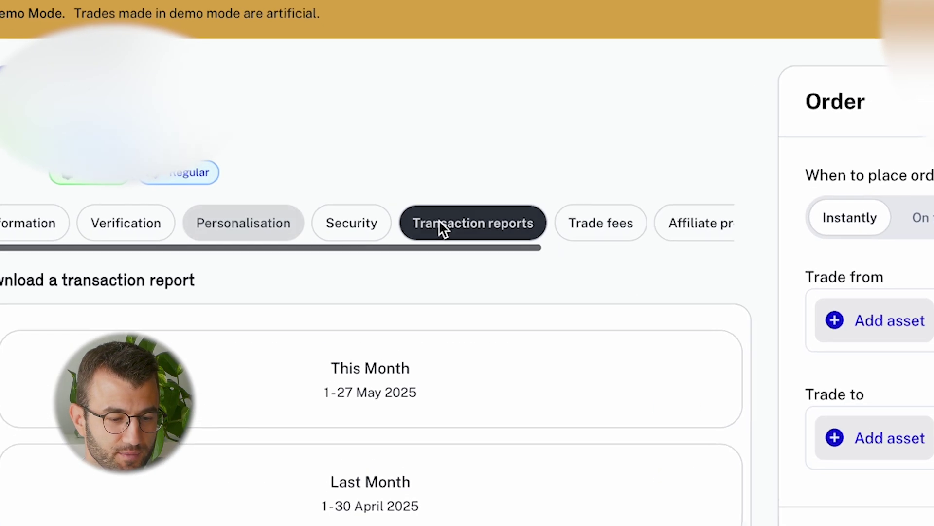
scroll(469, 320, down, 8)
scroll(468, 319, down, 5)
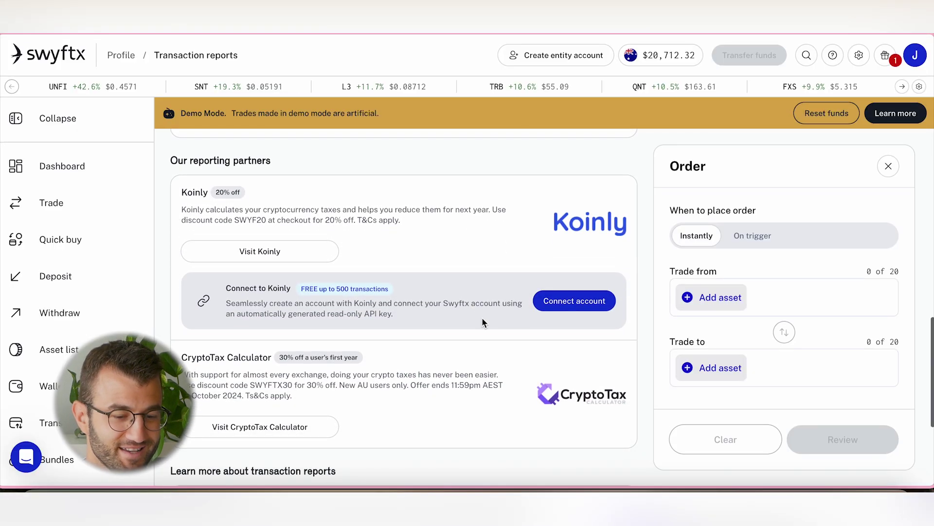
Create a read-only Koinly API key in Swyftx, confirming an existing Koinly account and entering the account password.
click(594, 300)
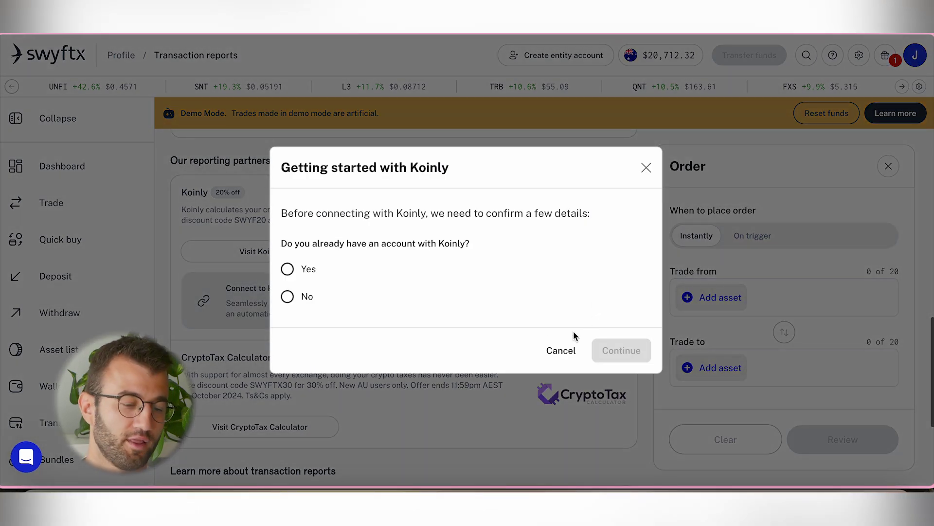
click(298, 276)
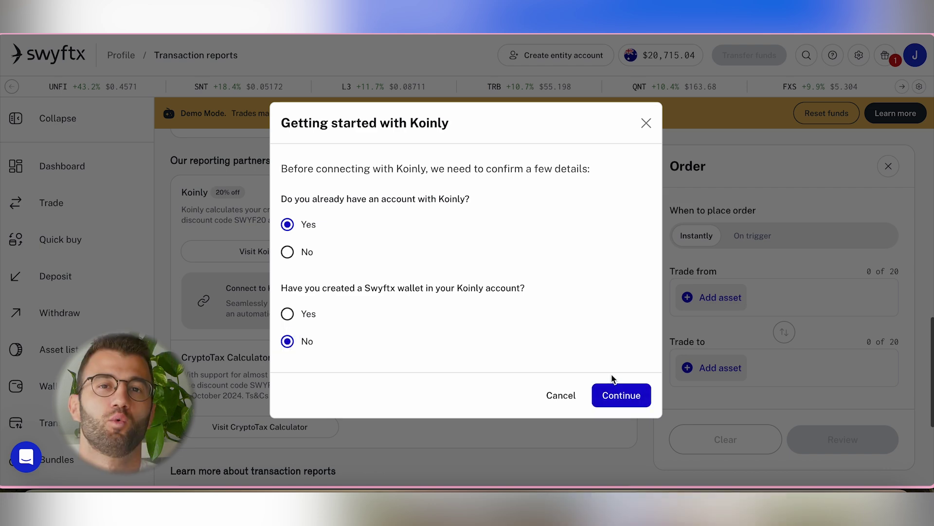
click(617, 402)
click(516, 373)
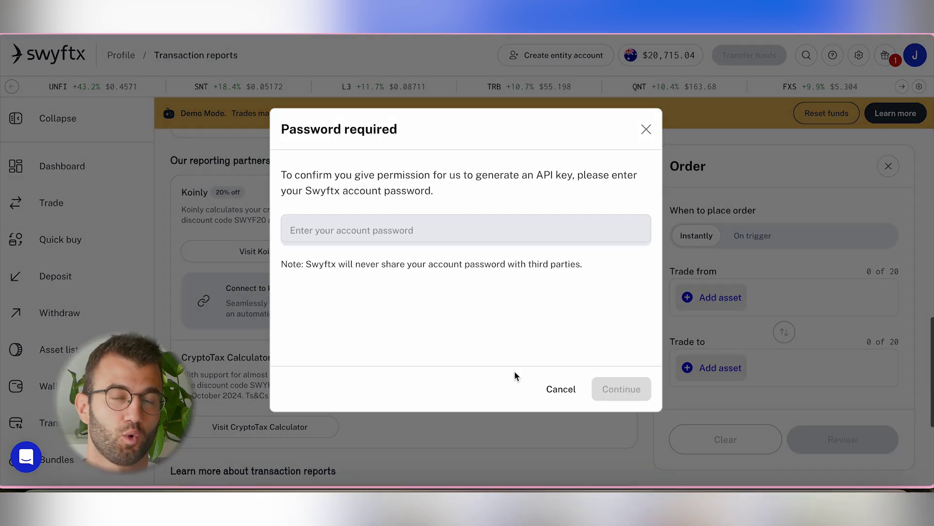
key(ctrl+v)
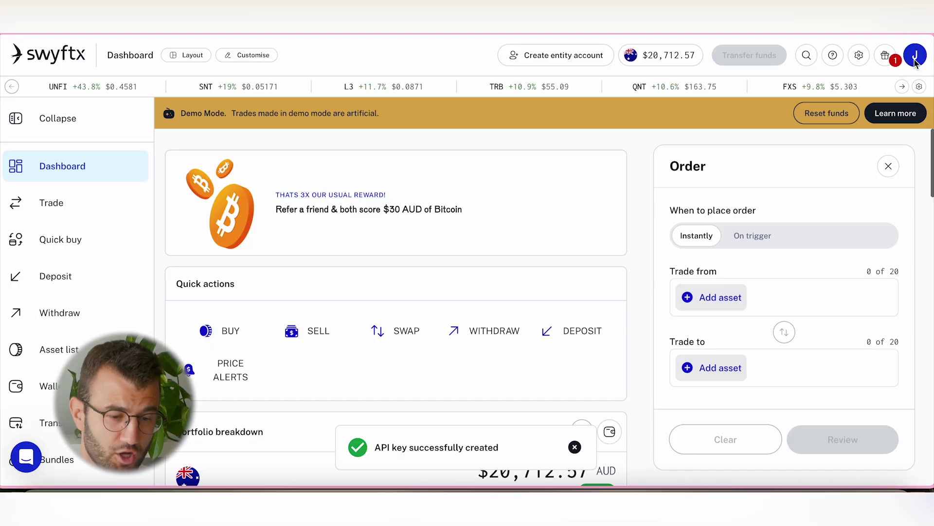
Download the Swyftx transactions from 05/06/2024 to 05/06/2025 as a CSV report.
click(915, 58)
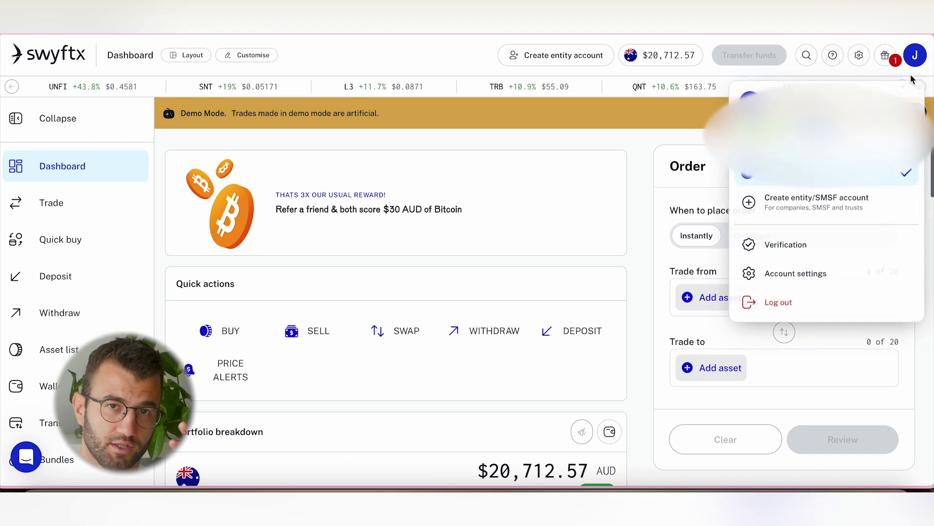
click(803, 279)
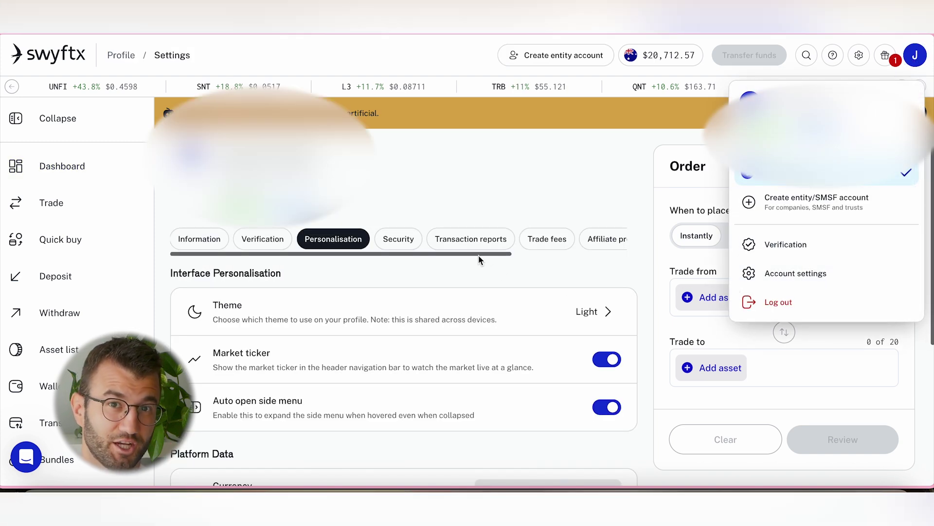
click(471, 240)
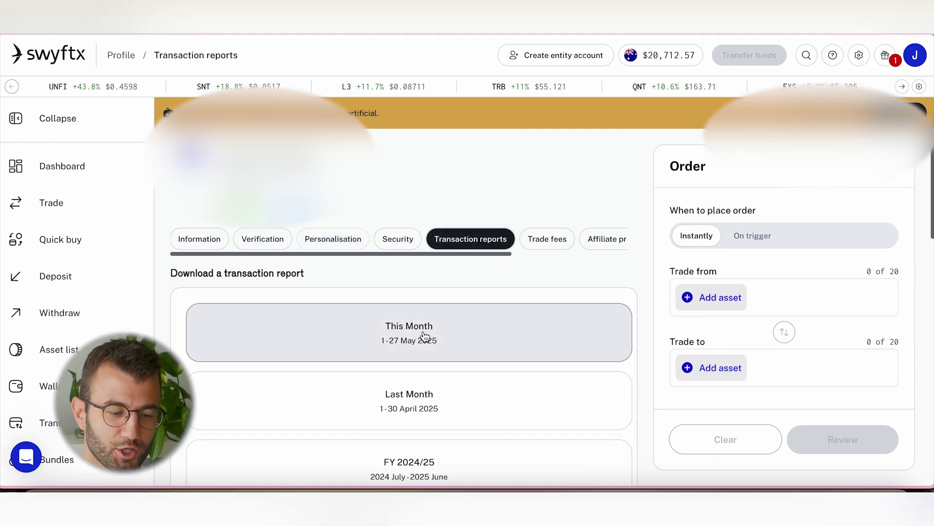
scroll(423, 337, down, 8)
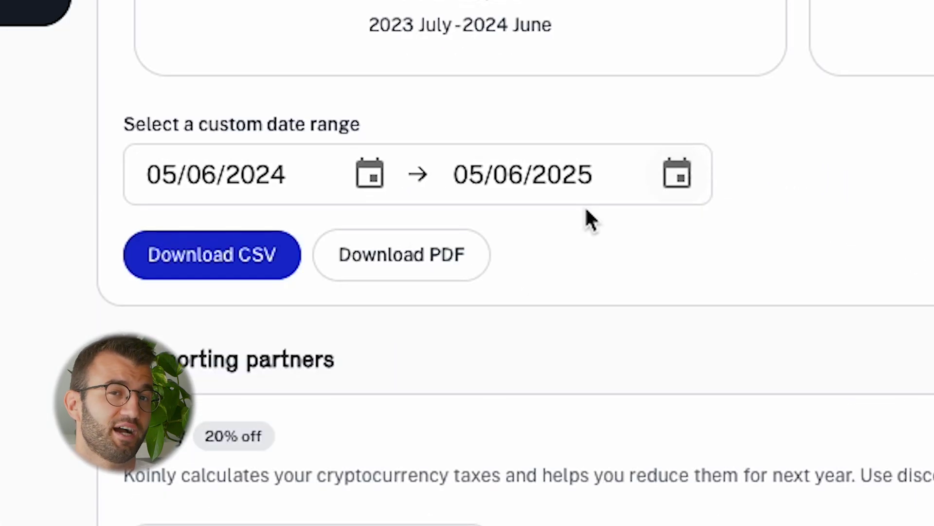
click(178, 272)
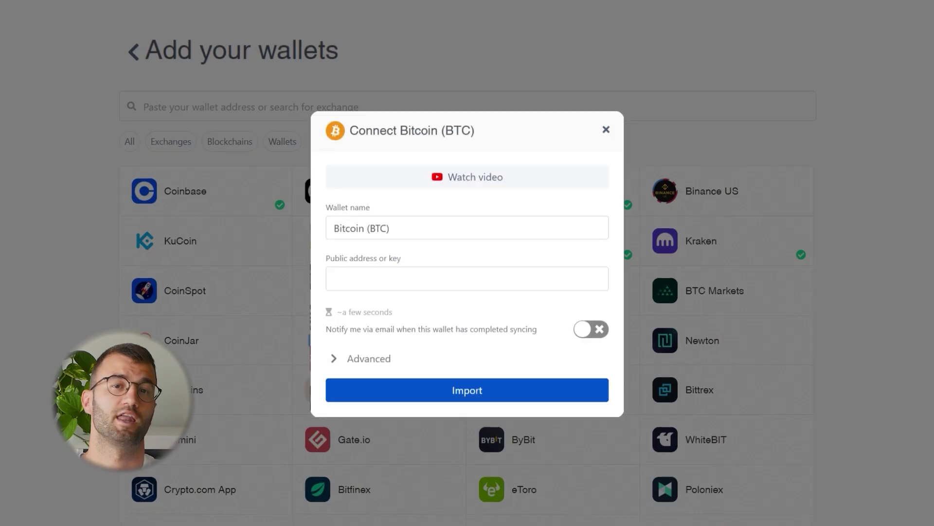
Paste the Bitcoin public address into the Connect Bitcoin (BTC) dialog and import the wallet.
click(351, 287)
key(ctrl+v)
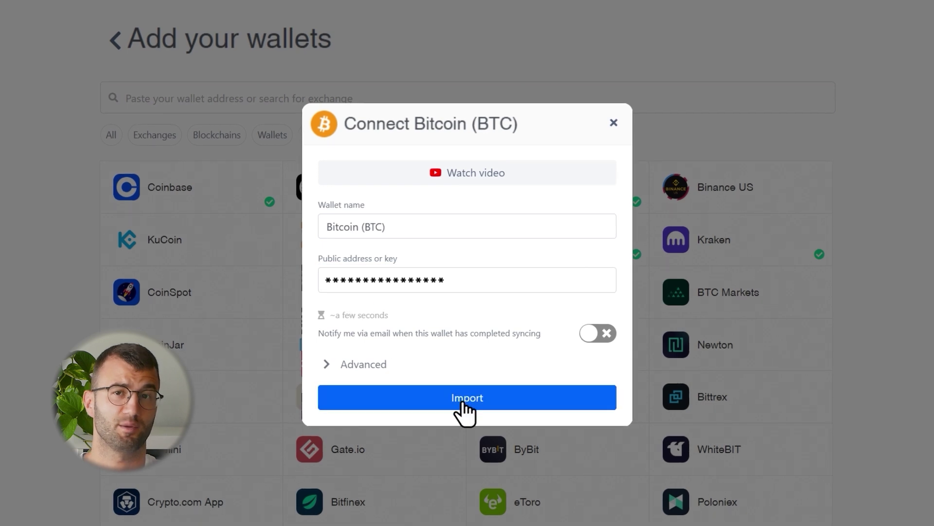
click(465, 404)
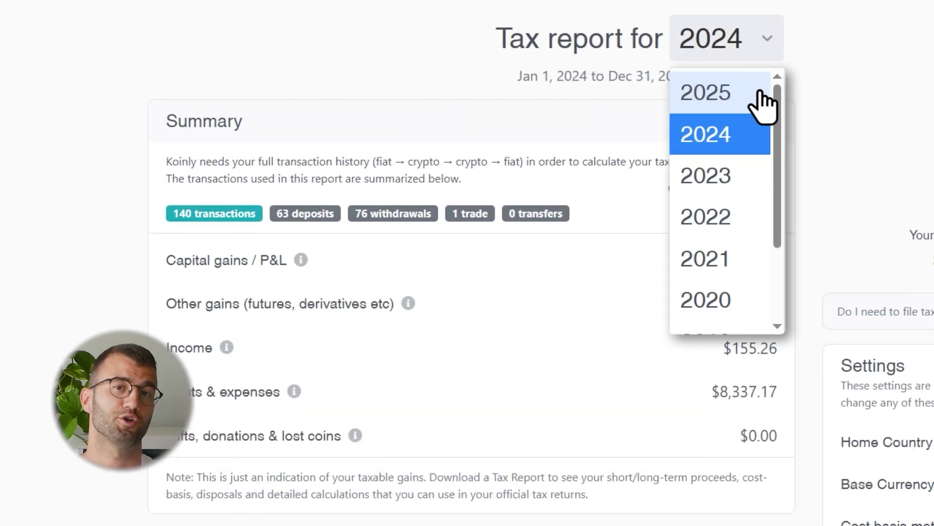
Select the 2025 tax year and download the Complete Tax Report as a PDF.
click(761, 95)
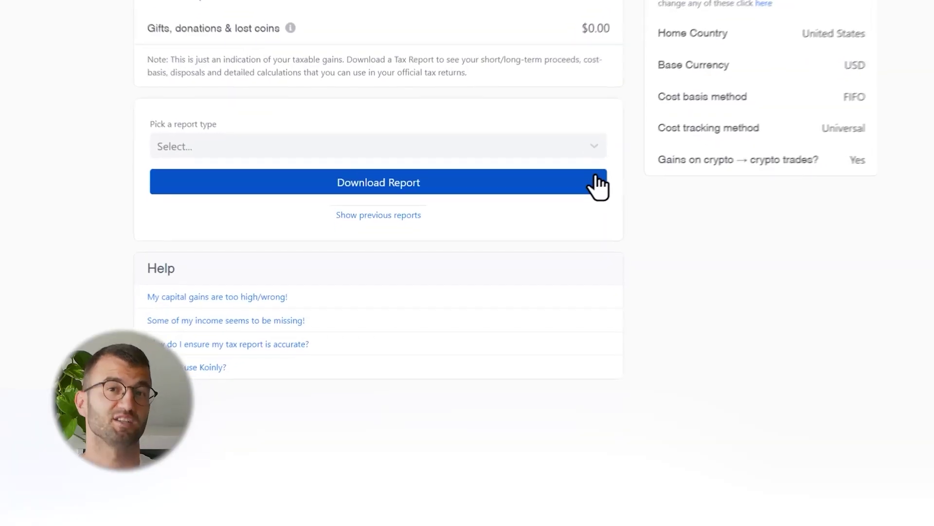
click(612, 141)
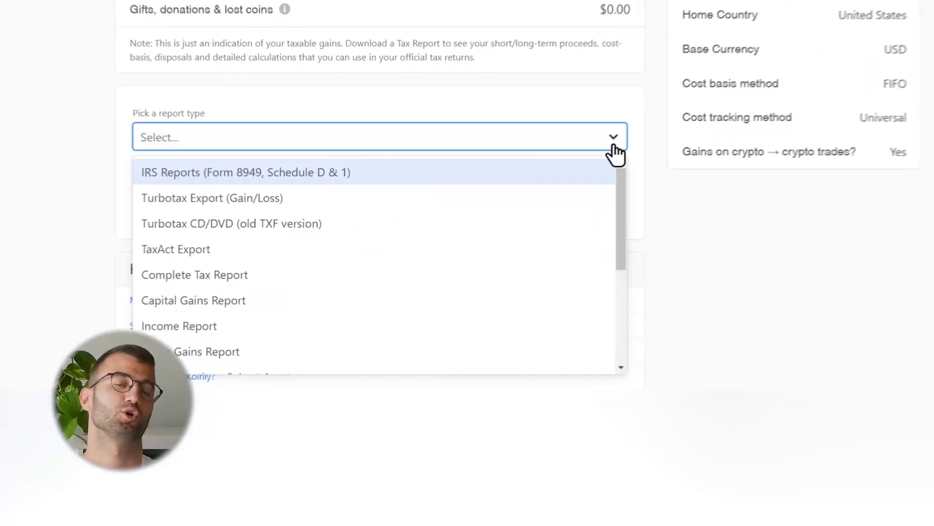
click(568, 276)
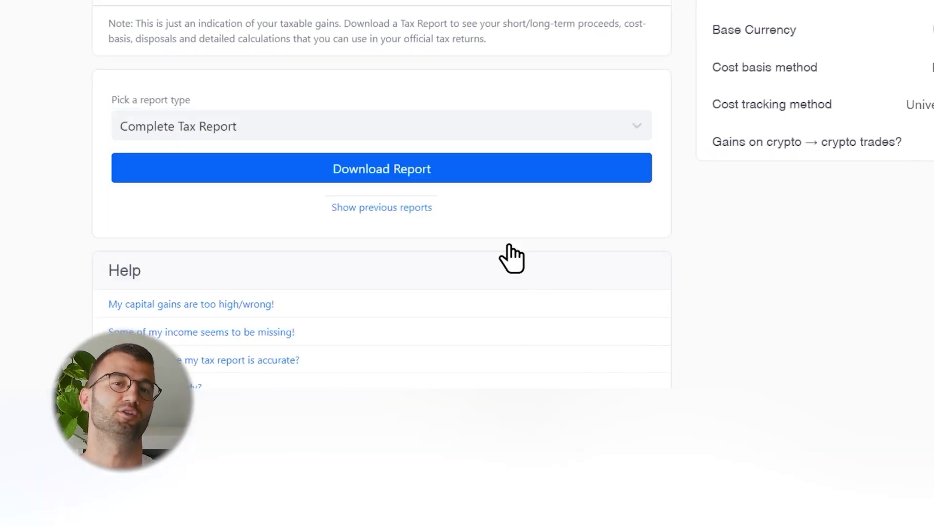
click(382, 179)
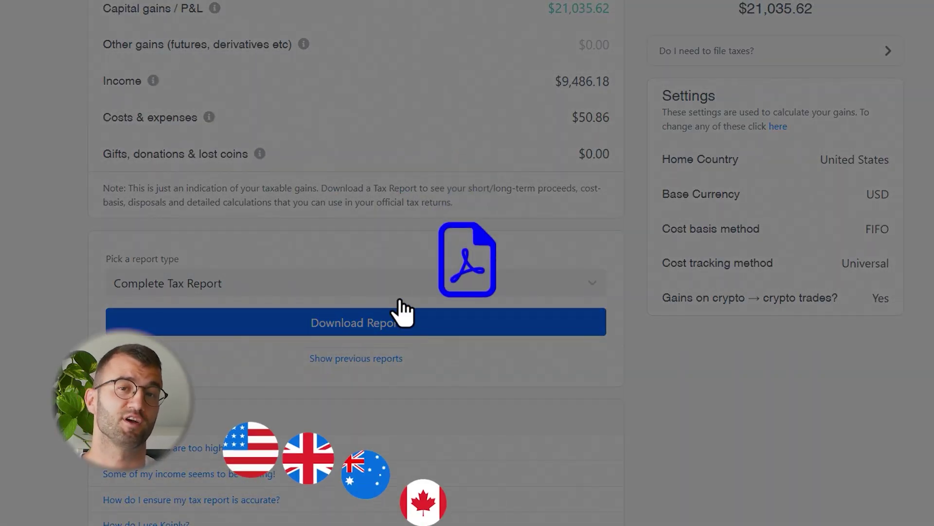